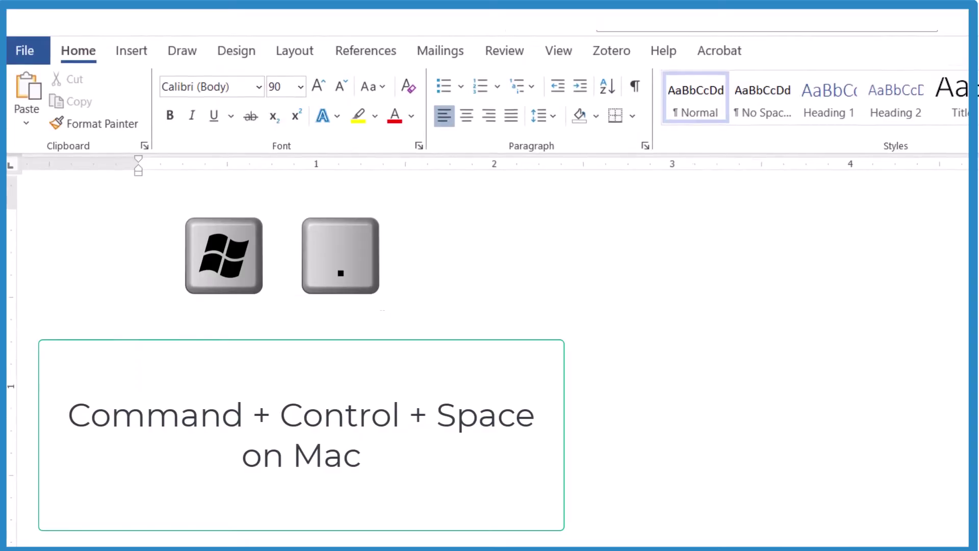
- Insert Christmas tree, Santa Claus and Mrs Claus emojis from the emoji picker (Win+period)
key(super+period)
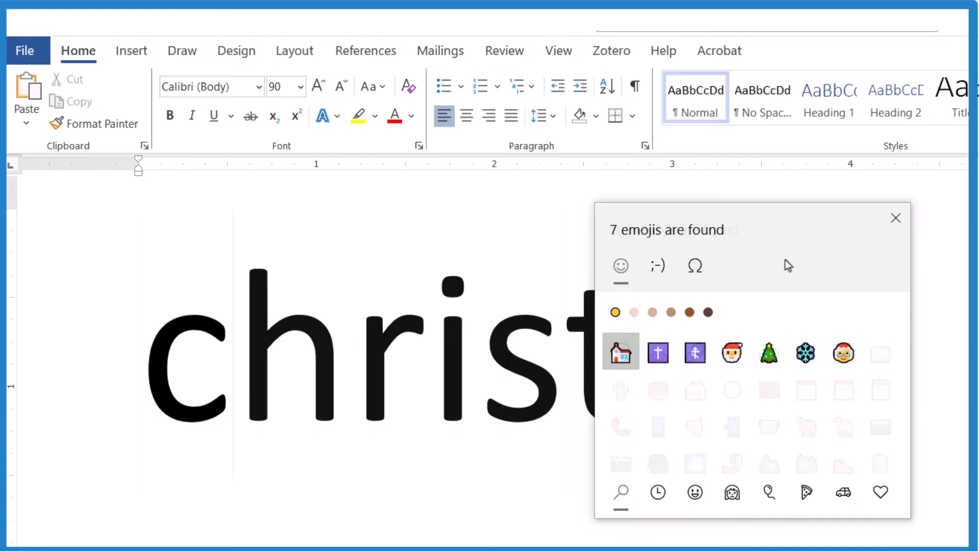
click(769, 354)
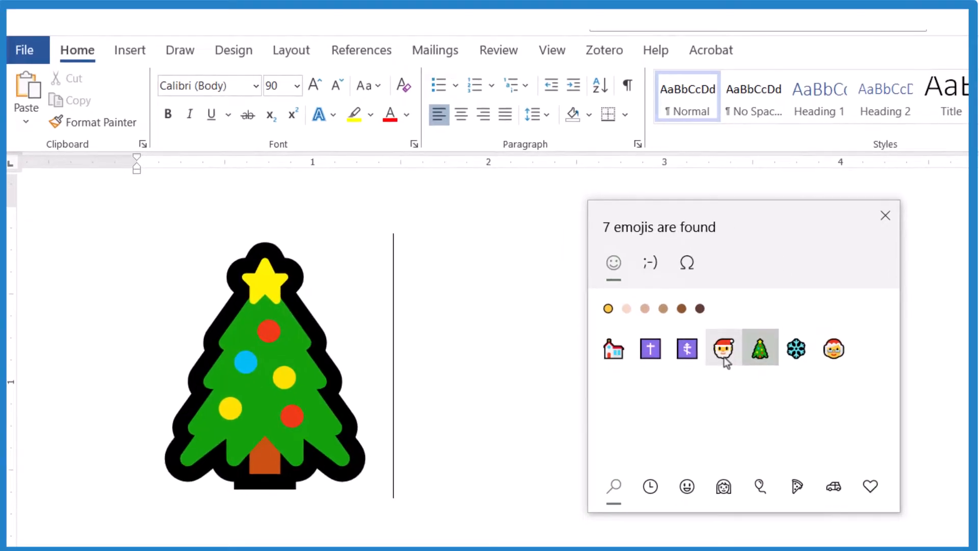
click(732, 353)
click(787, 330)
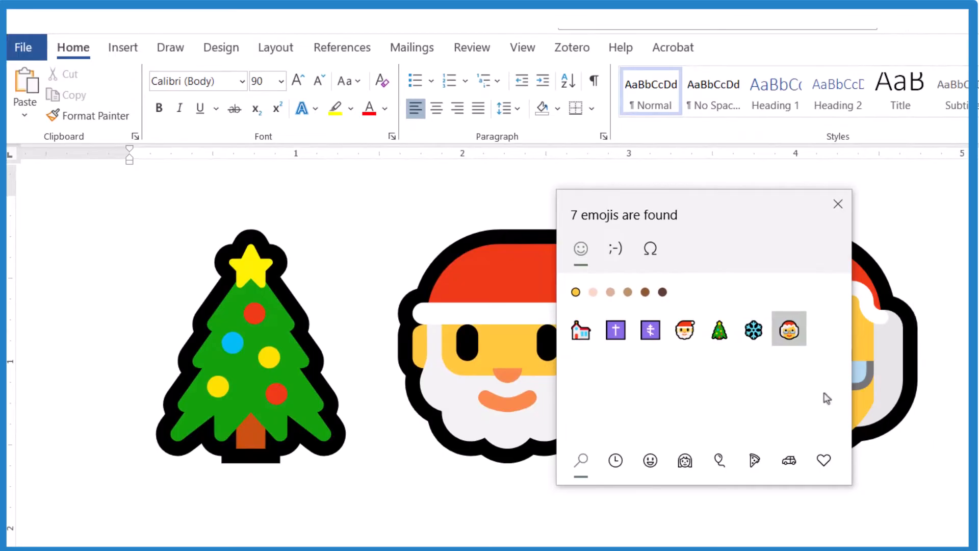
click(839, 204)
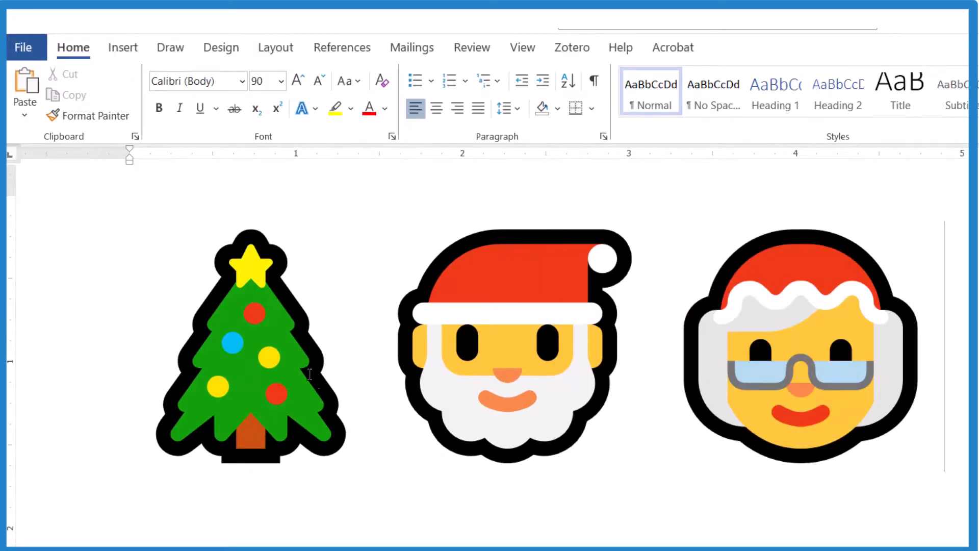
- Shrink all three emojis from 90 to 72 points using Decrease Font Size
key(ctrl+a)
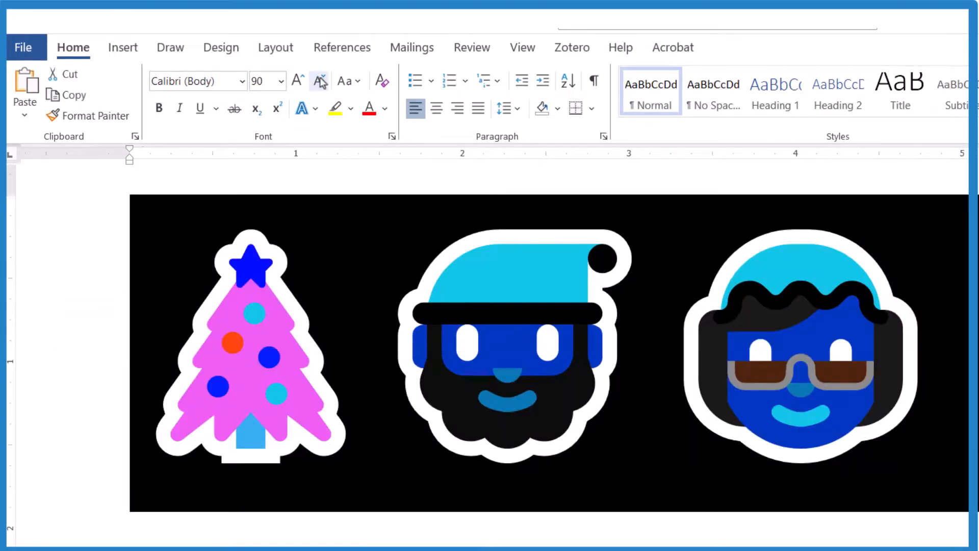
click(318, 80)
click(298, 81)
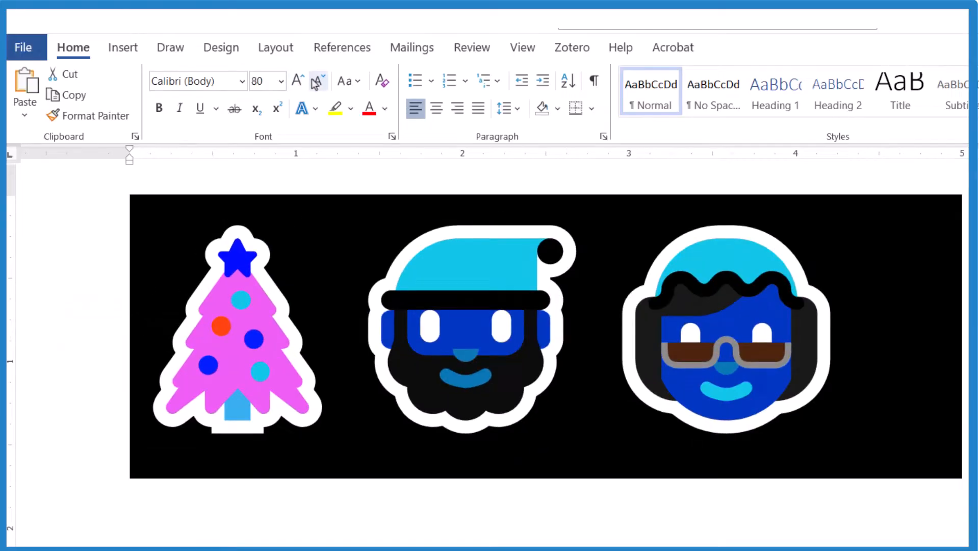
click(841, 321)
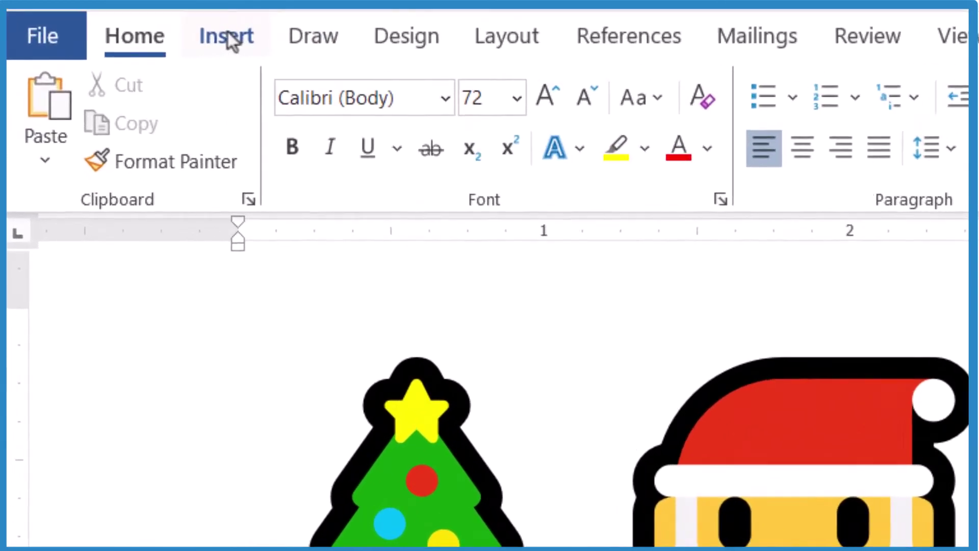
- Insert four black stock icons — two holly sprigs and two trees — found by searching 'christmas'
click(221, 39)
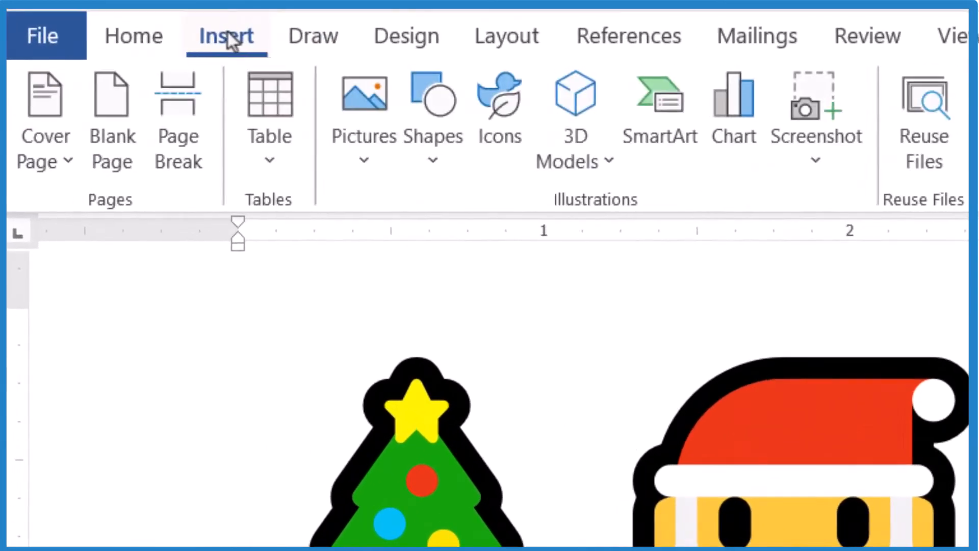
click(500, 114)
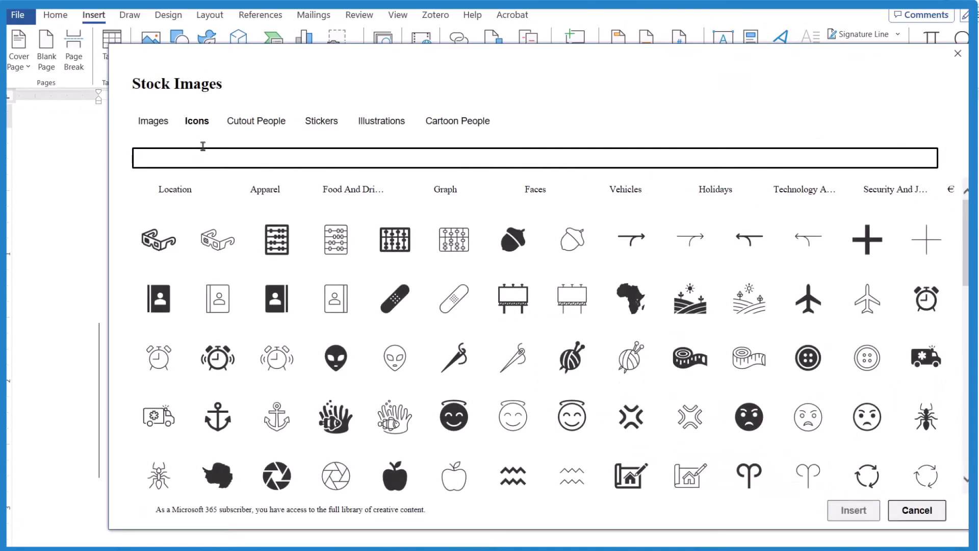
text(christmas)
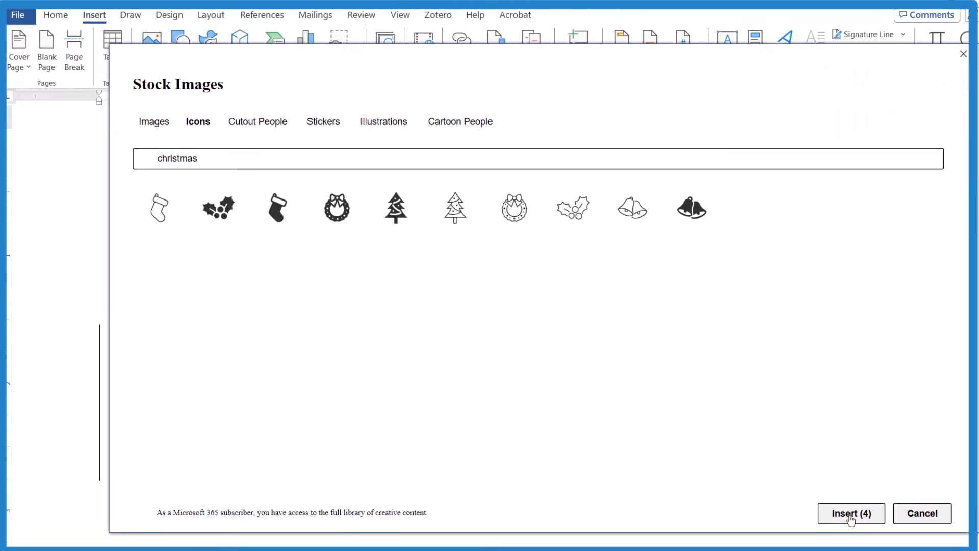
click(851, 513)
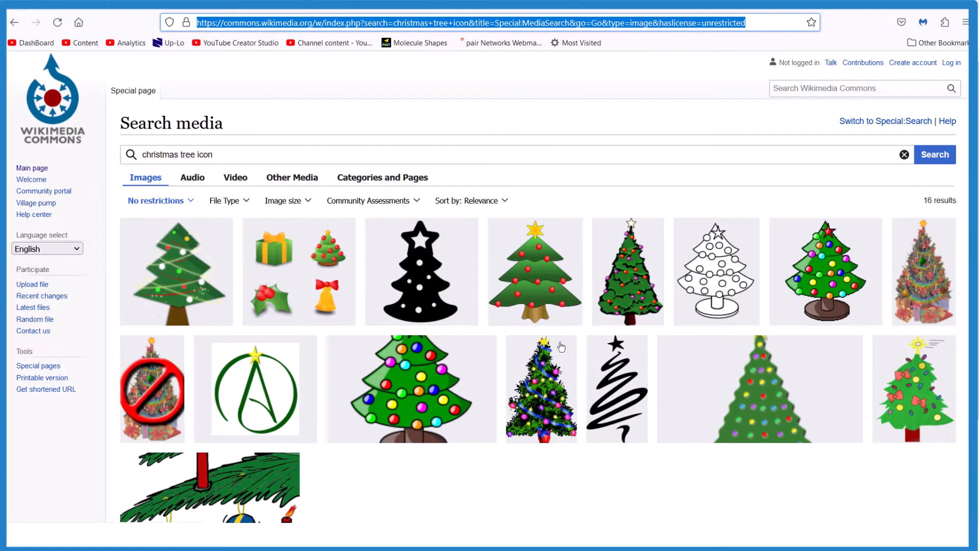
- Copy the Xmas tree.svg cartoon image with colourful baubles from Wikimedia Commons
click(426, 390)
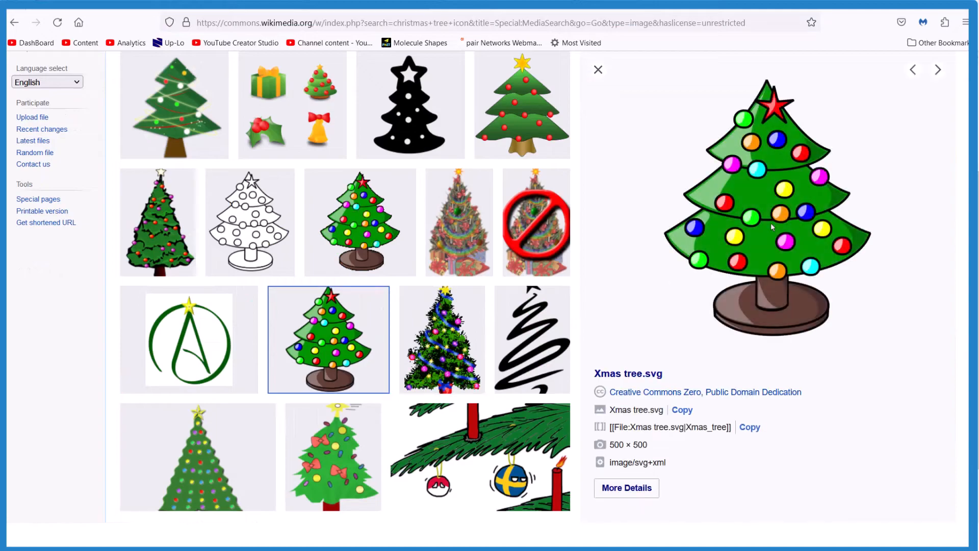
right_click(772, 224)
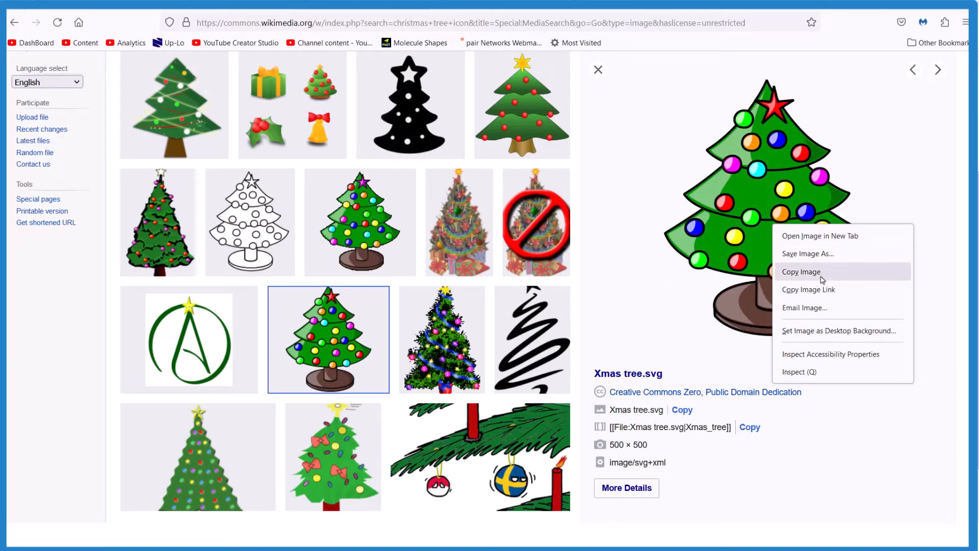
click(801, 272)
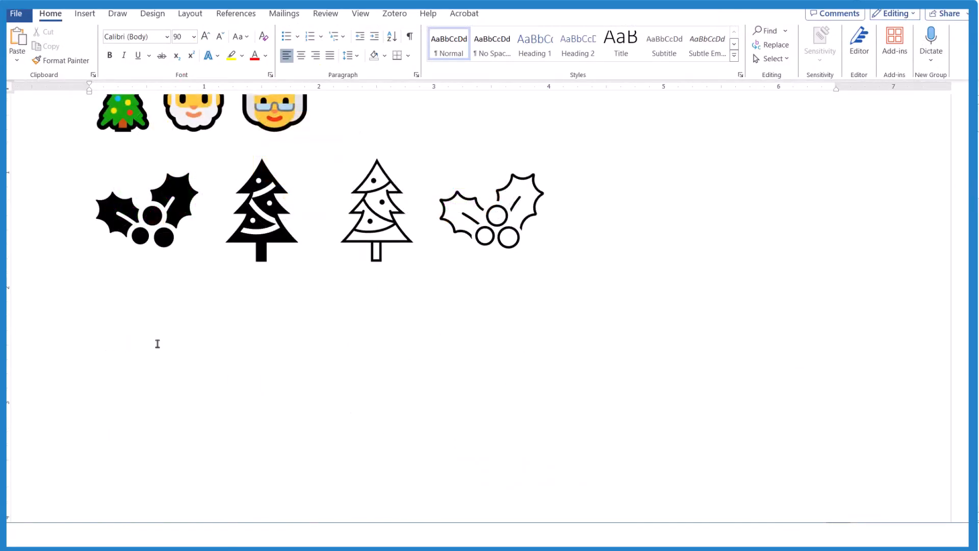
- Paste the cartoon Christmas tree below the icons and drag it down to a small size
right_click(157, 344)
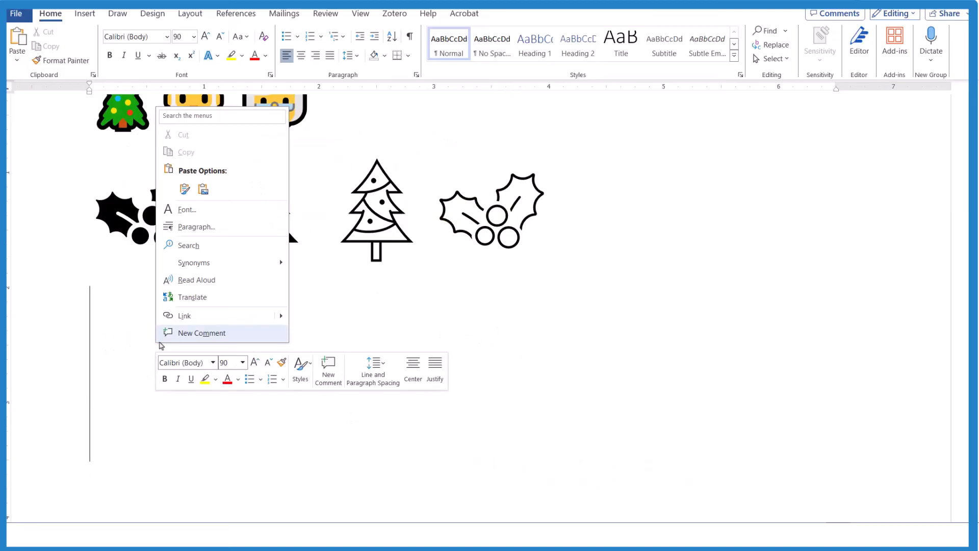
click(185, 189)
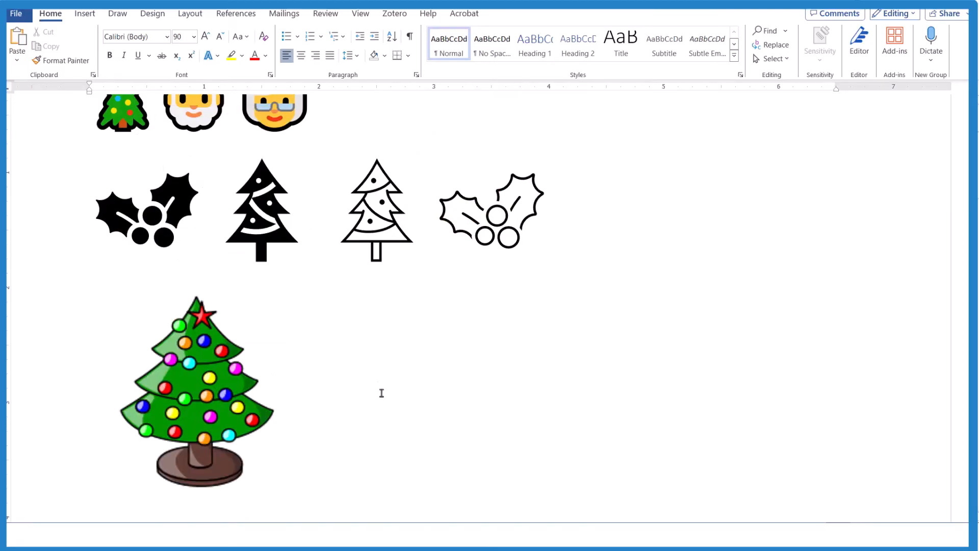
click(225, 378)
mouse_move(305, 501)
mouse_down()
mouse_move(232, 429)
mouse_move(192, 408)
mouse_up()
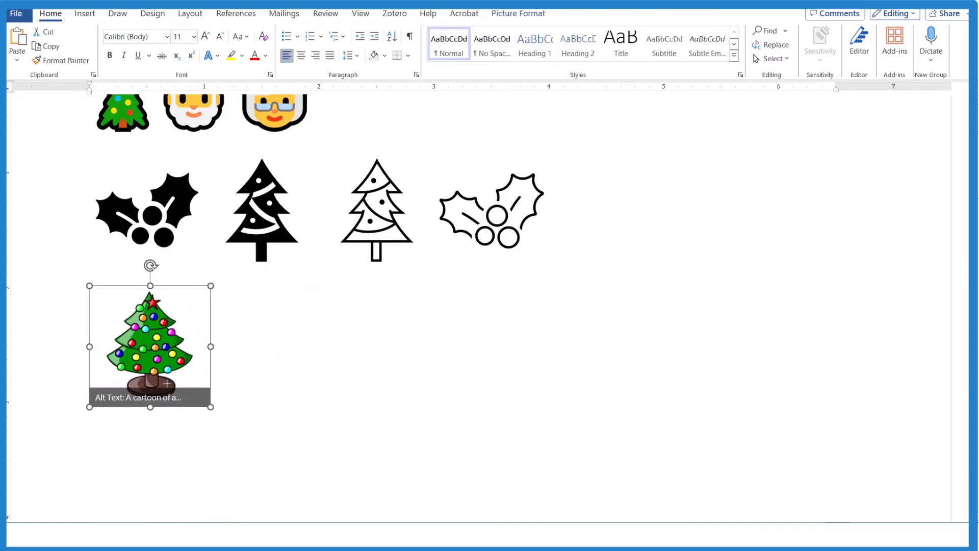
click(544, 387)
scroll(543, 386, up, 2)
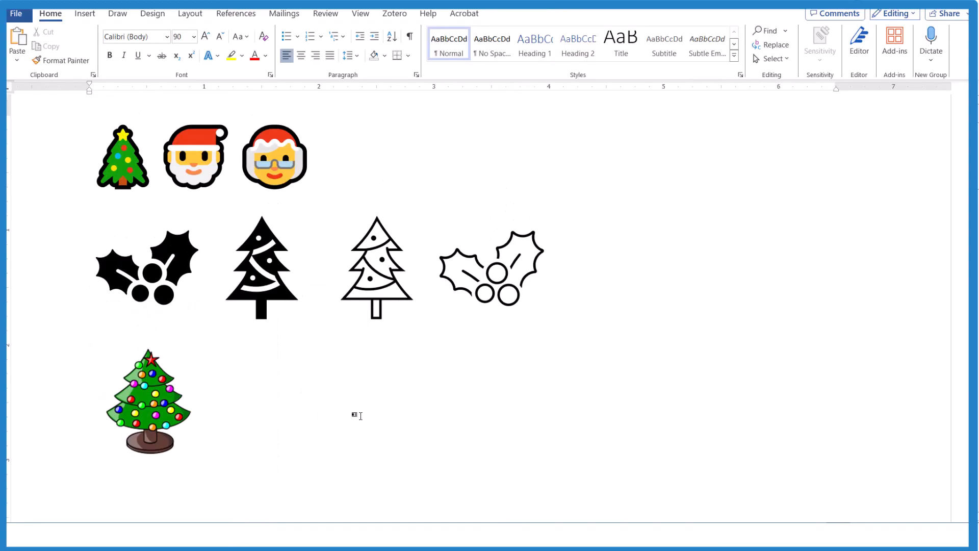